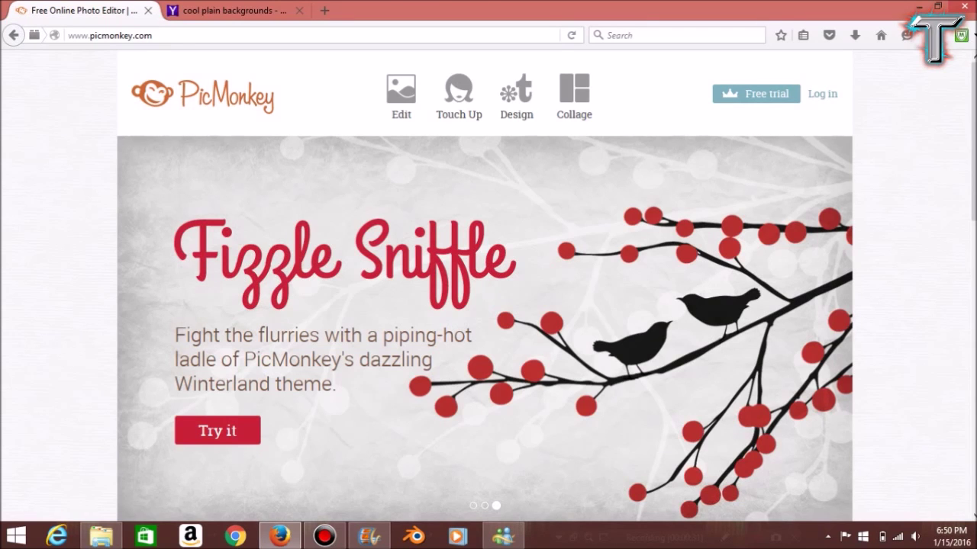
# - Examine the Yahoo image results for cool plain backgrounds, including the dark blue gradient image's details
pyautogui.click(516, 96)
pyautogui.click(229, 10)
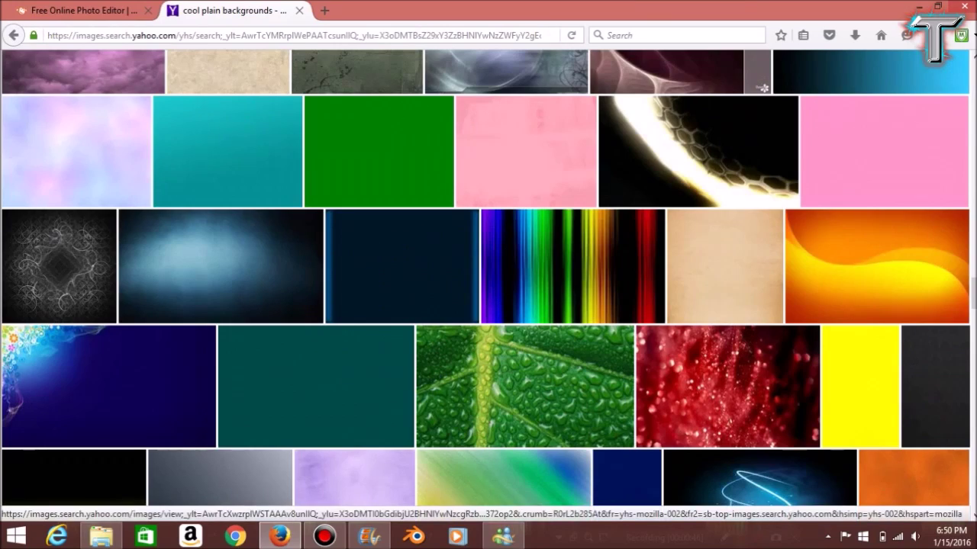
pyautogui.scroll(-5, 10, 302)
pyautogui.scroll(20, 9, 302)
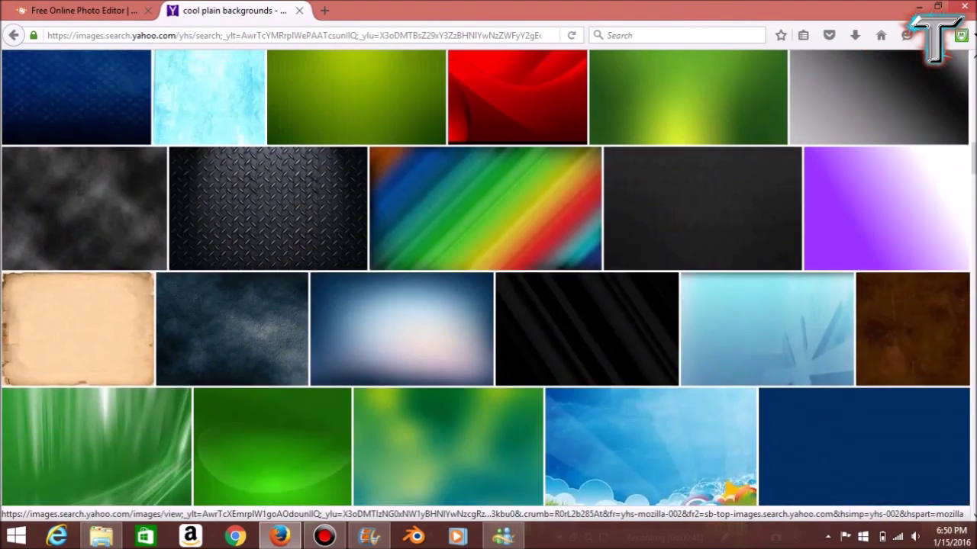
pyautogui.scroll(10, 9, 302)
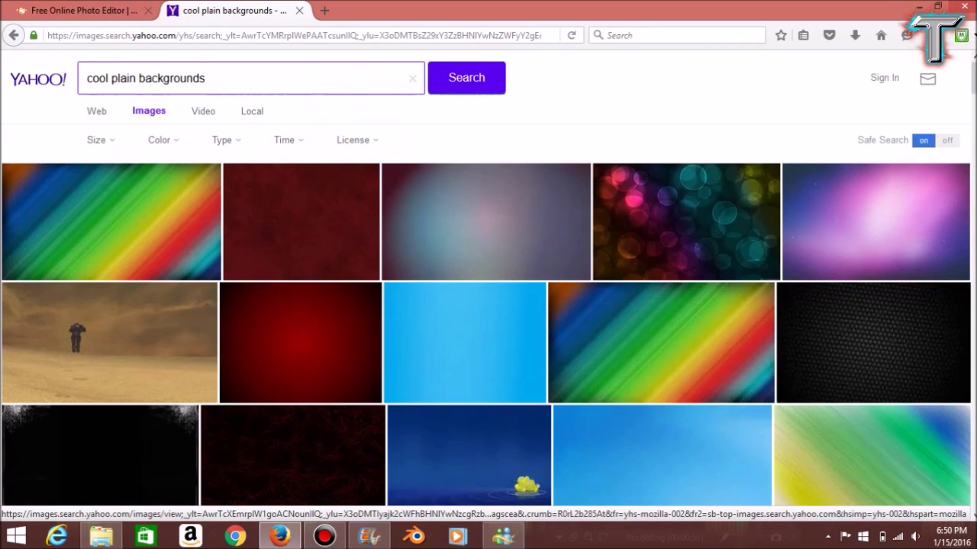
pyautogui.scroll(-3, 489, 278)
pyautogui.scroll(3, 488, 277)
pyautogui.moveTo(110, 221)
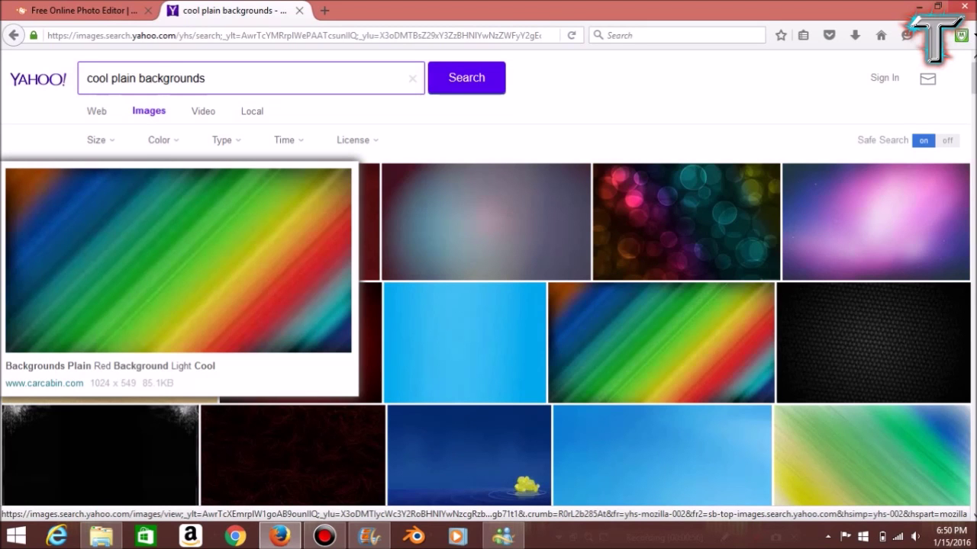
pyautogui.scroll(-15, 488, 278)
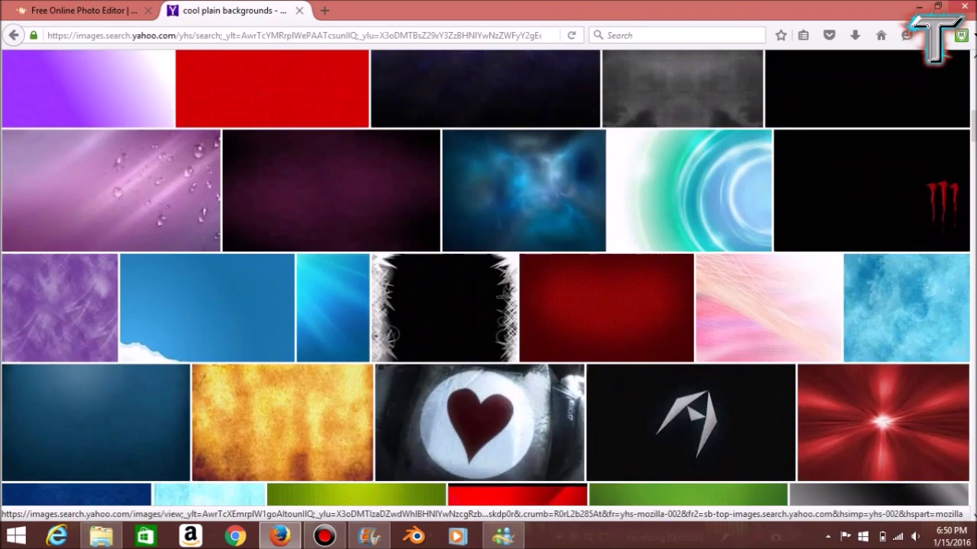
pyautogui.scroll(-7, 488, 278)
pyautogui.scroll(5, 488, 278)
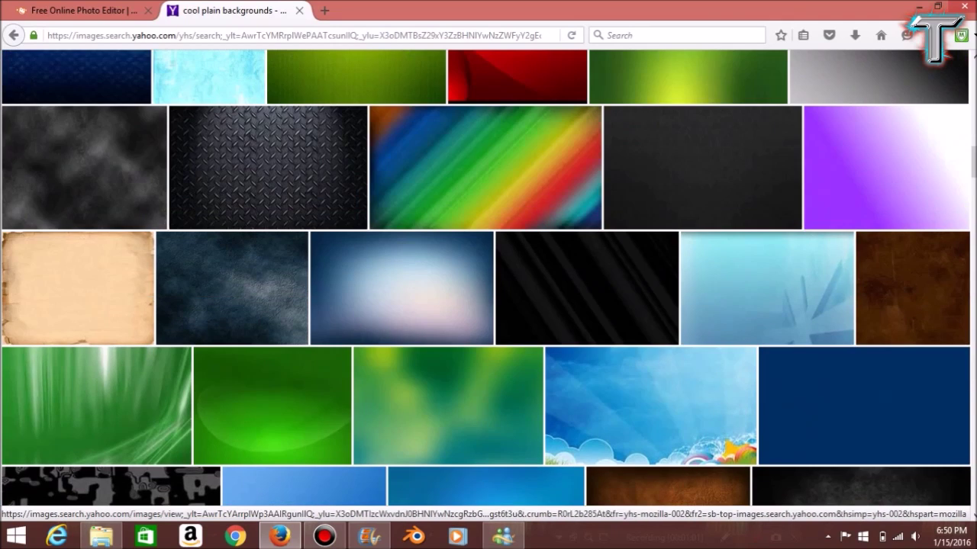
pyautogui.scroll(-15, 488, 277)
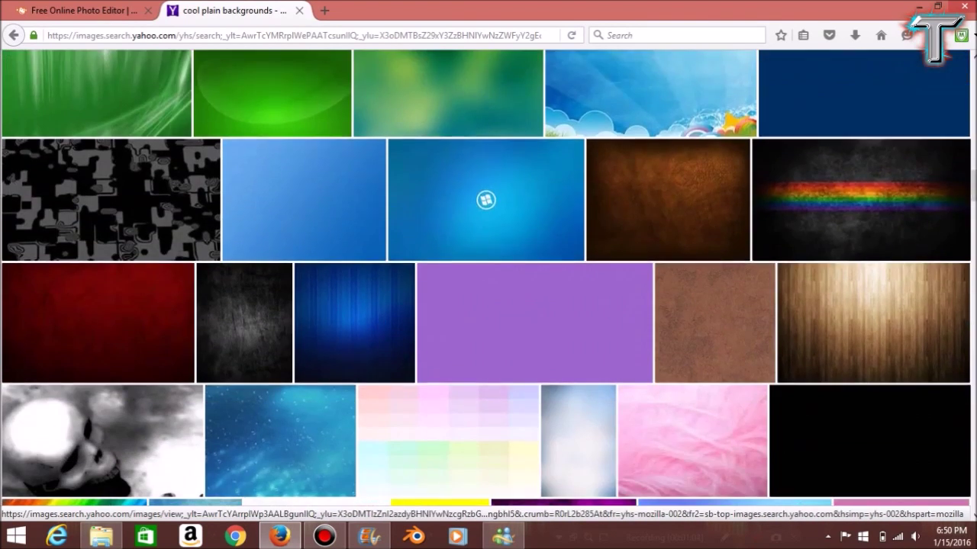
pyautogui.scroll(-3, 489, 278)
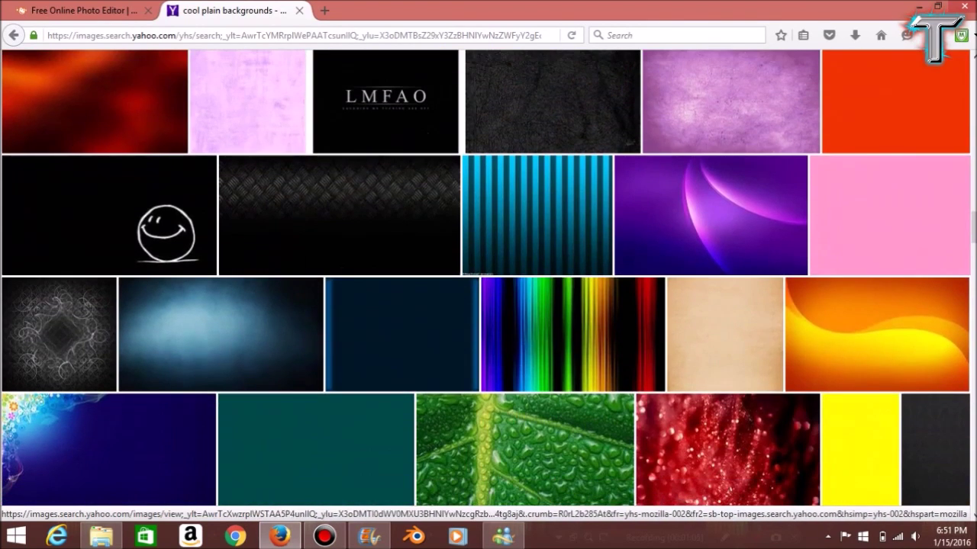
pyautogui.moveTo(220, 335)
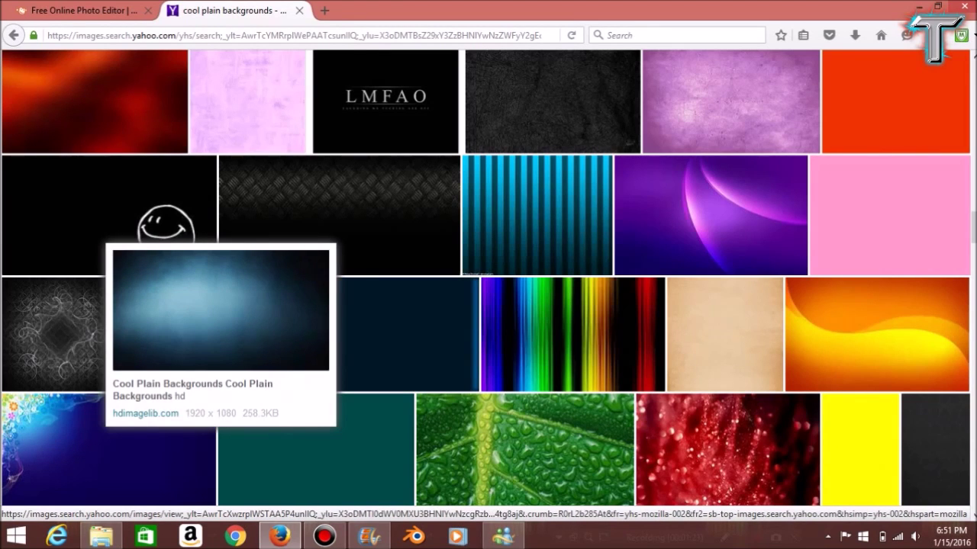
pyautogui.moveTo(725, 334)
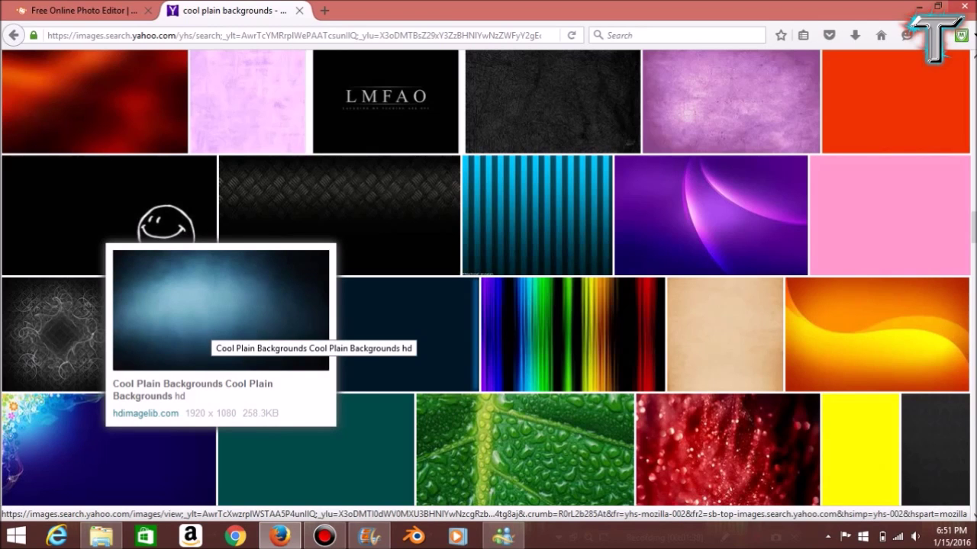
# - Switch to PicMonkey and open the background image th.jpg from the Desktop for photo editing
pyautogui.click(84, 10)
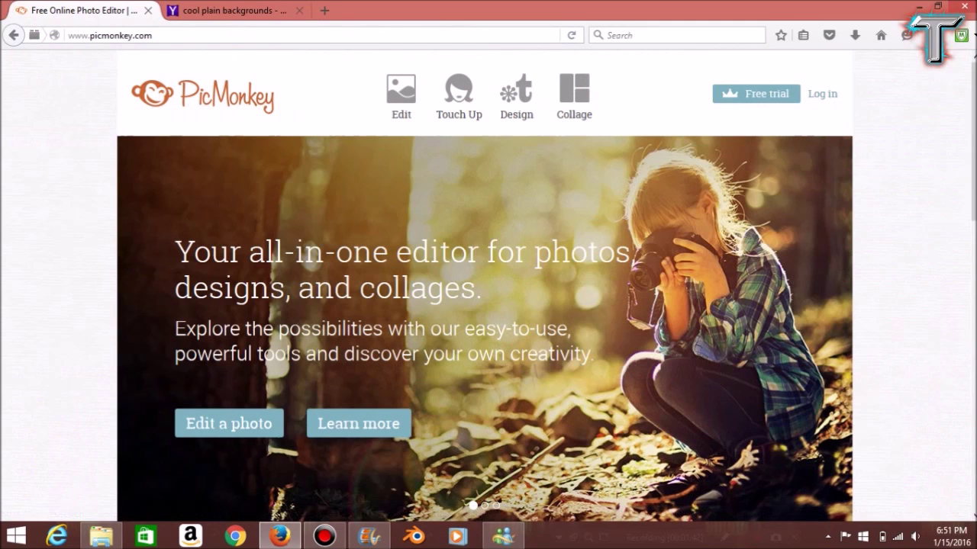
pyautogui.click(401, 96)
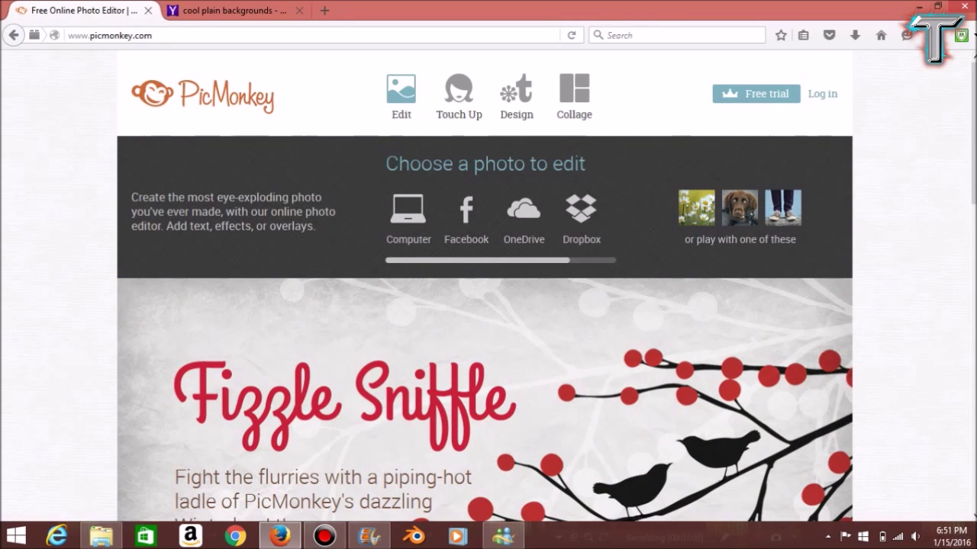
pyautogui.click(409, 218)
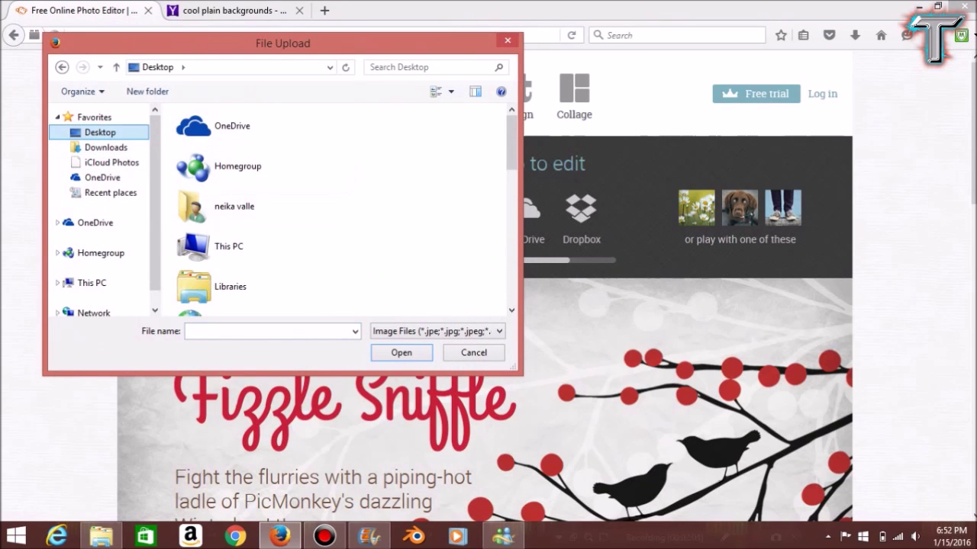
pyautogui.scroll(-10, 359, 153)
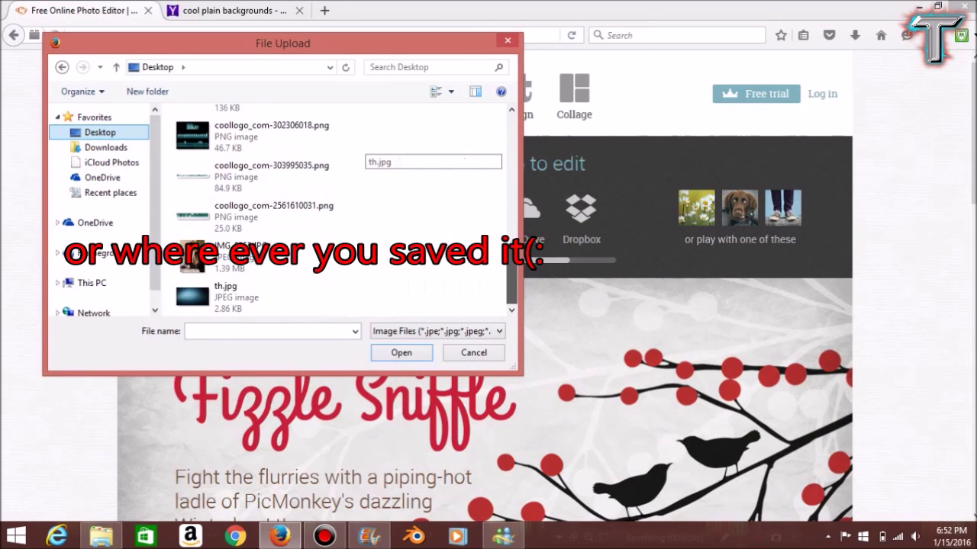
pyautogui.doubleClick(264, 297)
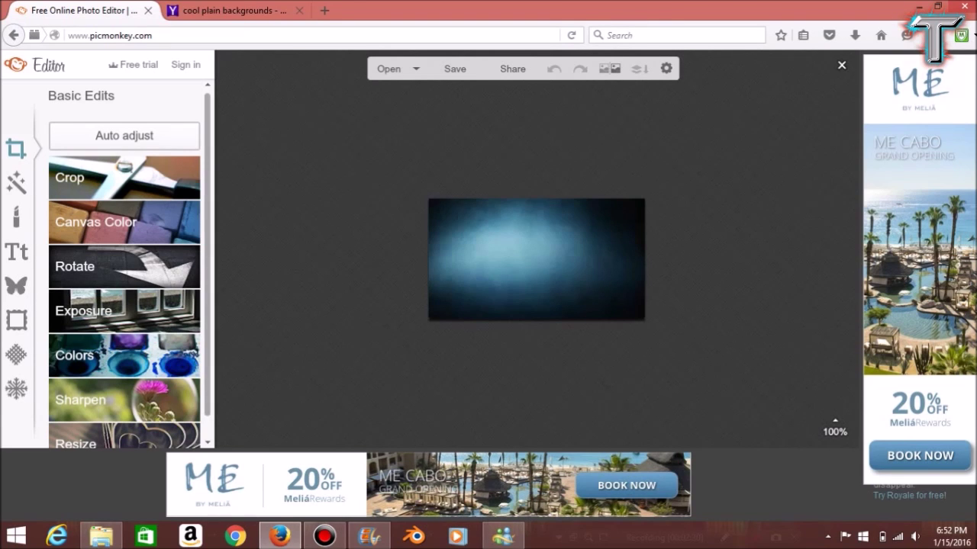
# - Resize the background image to 393 x 220 with proportions kept and apply the change
pyautogui.scroll(-1, 125, 264)
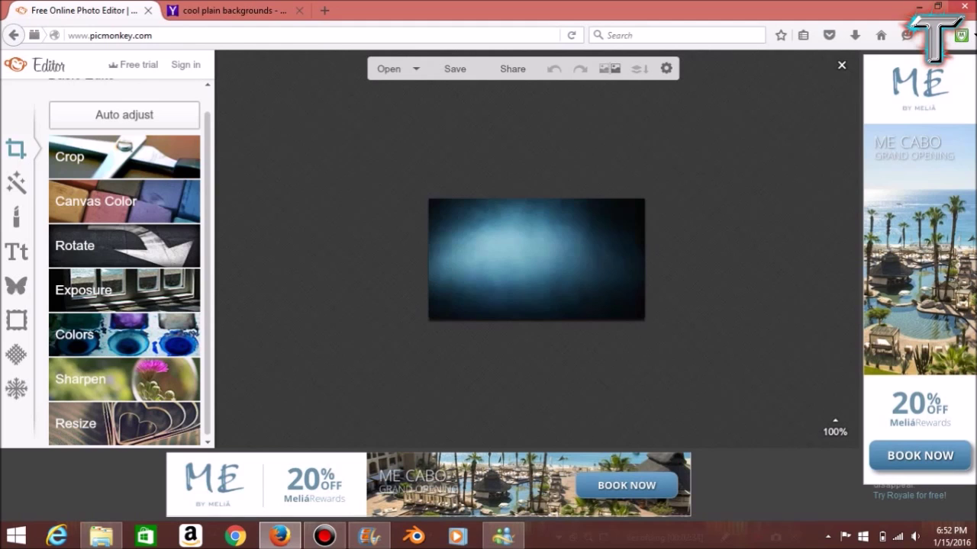
pyautogui.click(76, 424)
pyautogui.moveTo(156, 355); pyautogui.dragTo(16, 389)
pyautogui.write('220')
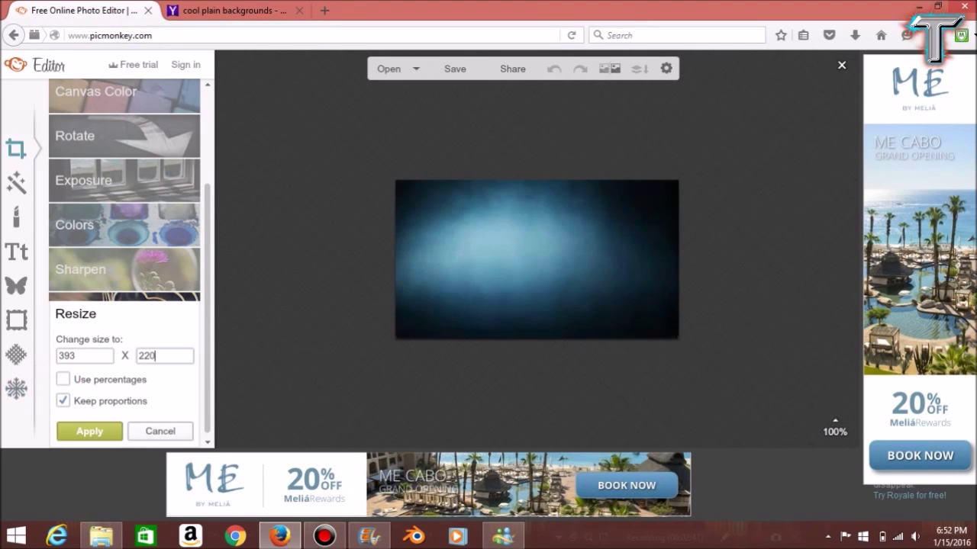
pyautogui.press('Return')
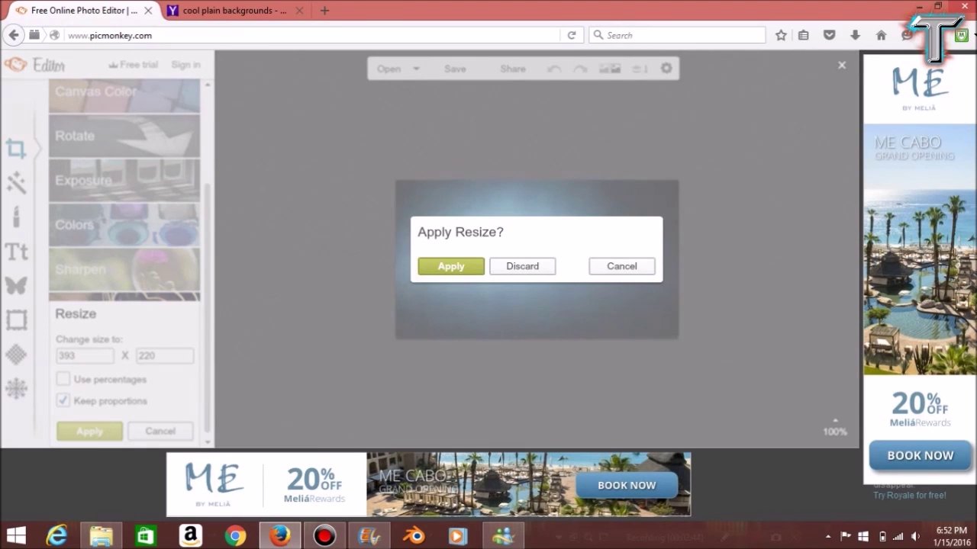
pyautogui.click(450, 267)
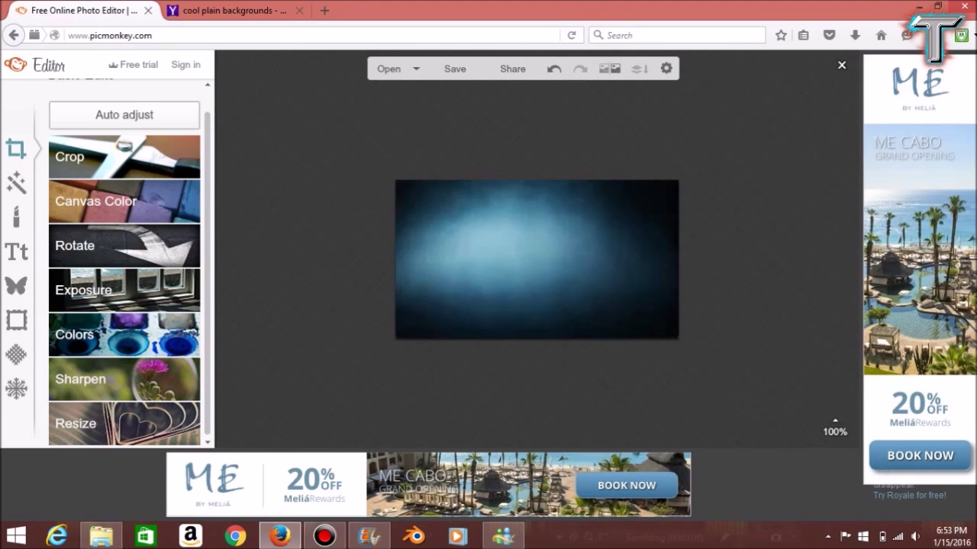
# - Raise the background image's sharpness with the Sharpen edit and apply it
pyautogui.click(80, 379)
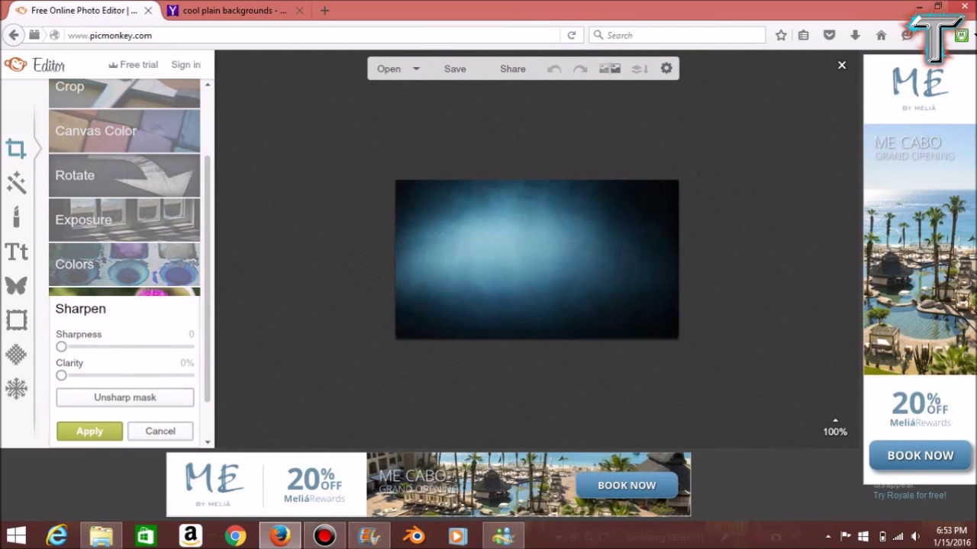
pyautogui.moveTo(61, 346); pyautogui.dragTo(157, 347)
pyautogui.click(89, 431)
# - Adjust the background's colors to saturation 20 and temperature 25, and apply them
pyautogui.click(124, 334)
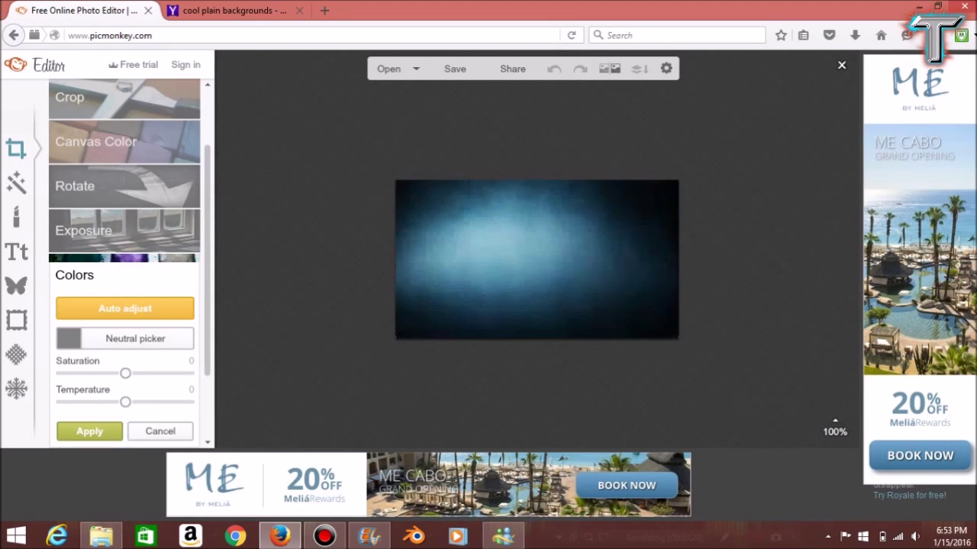
pyautogui.moveTo(125, 373); pyautogui.dragTo(138, 373)
pyautogui.moveTo(138, 373); pyautogui.dragTo(141, 402)
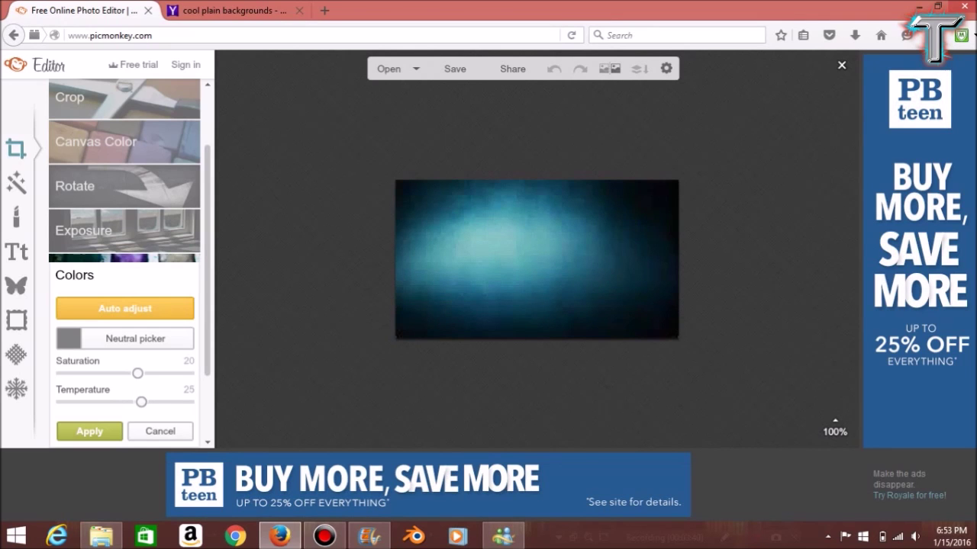
pyautogui.click(89, 431)
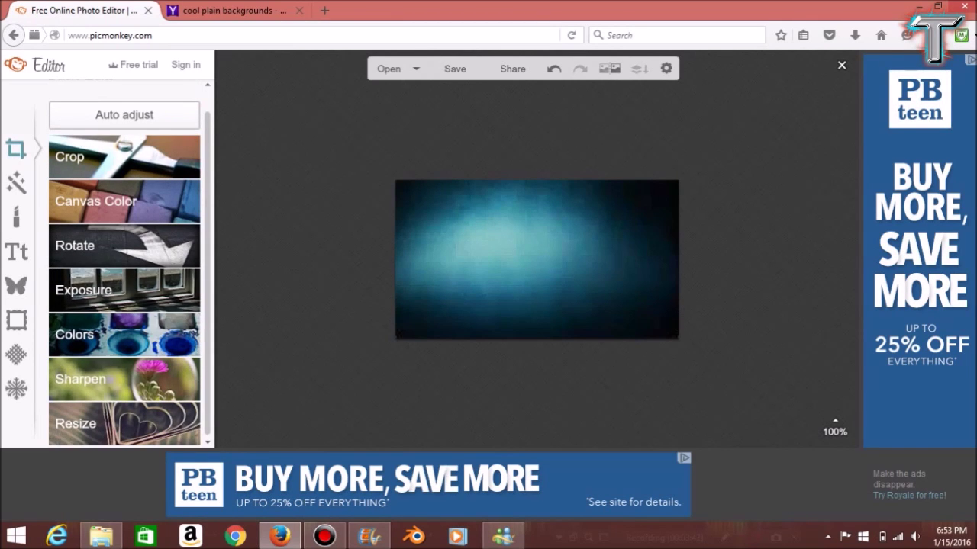
# - Adjust the background's exposure to brightness -10, highlights 20 and shadows -20, and apply it
pyautogui.click(124, 289)
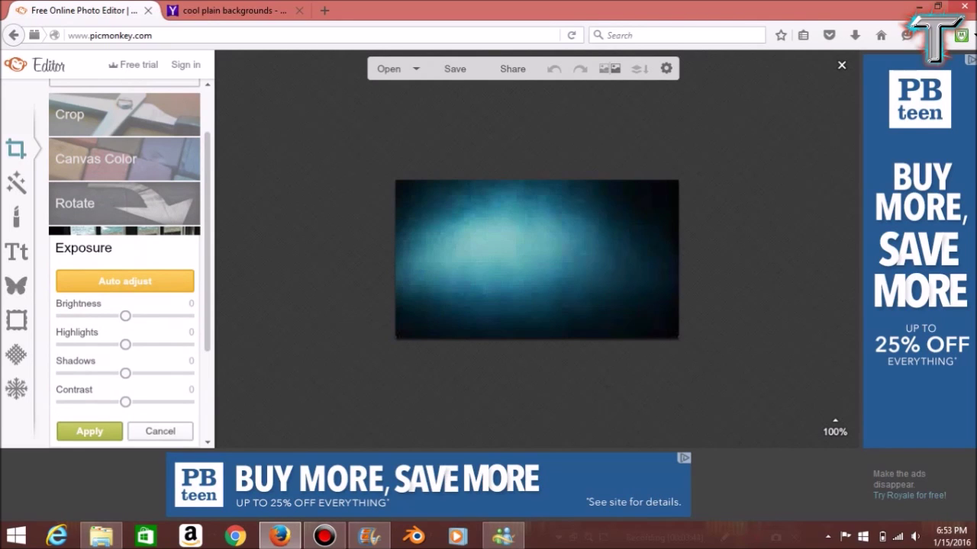
pyautogui.moveTo(125, 316); pyautogui.dragTo(137, 344)
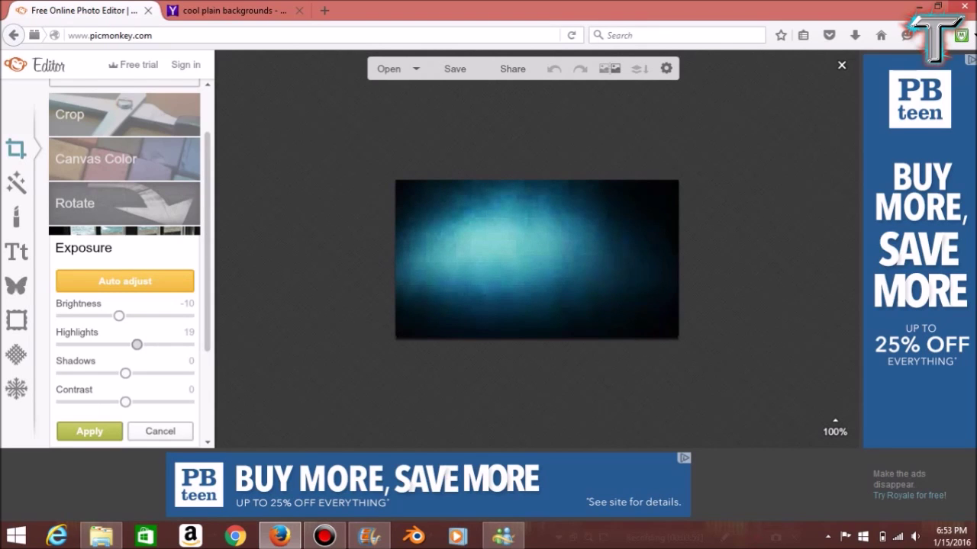
pyautogui.moveTo(125, 373); pyautogui.dragTo(112, 373)
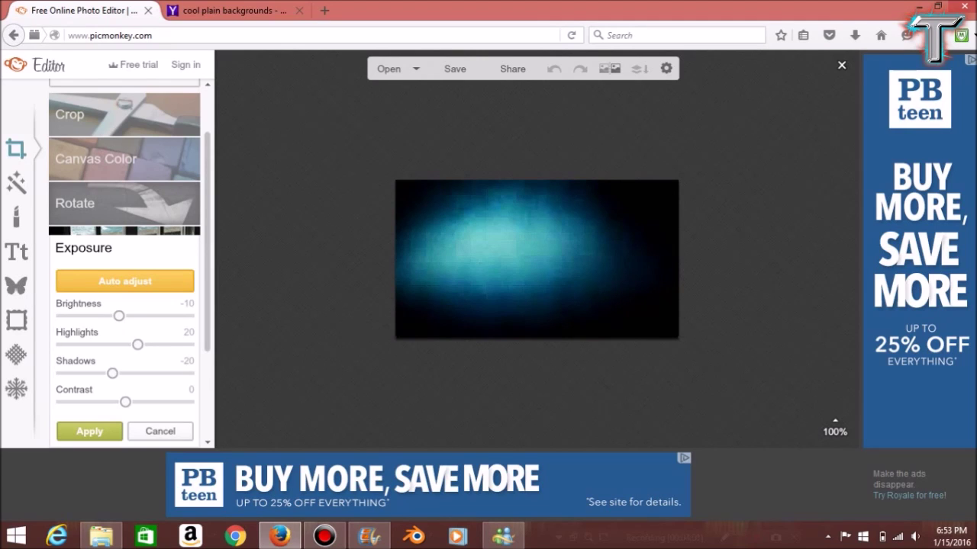
pyautogui.click(90, 431)
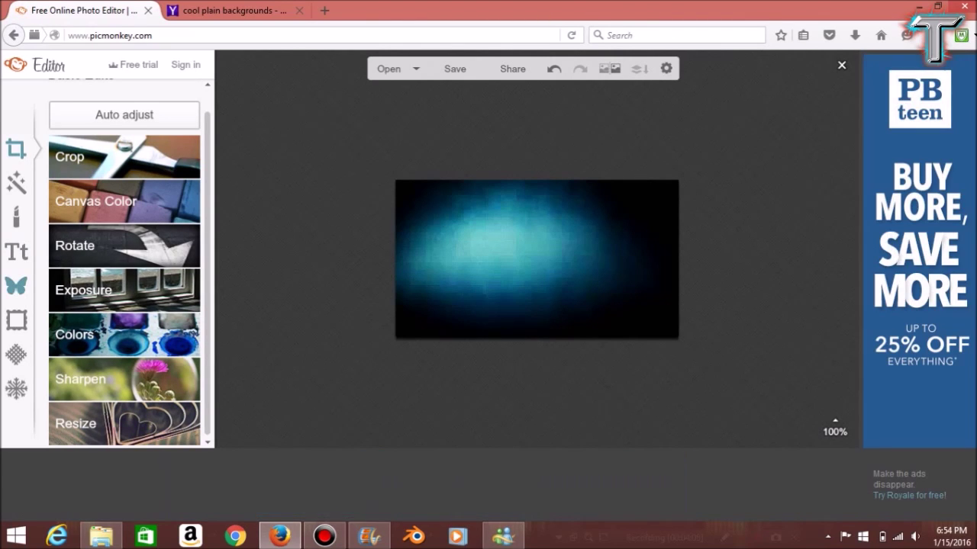
# - Add coollogo_com-244143029.png from the Desktop as an overlay, enlarged and placed in the image's lower-right corner
pyautogui.click(17, 285)
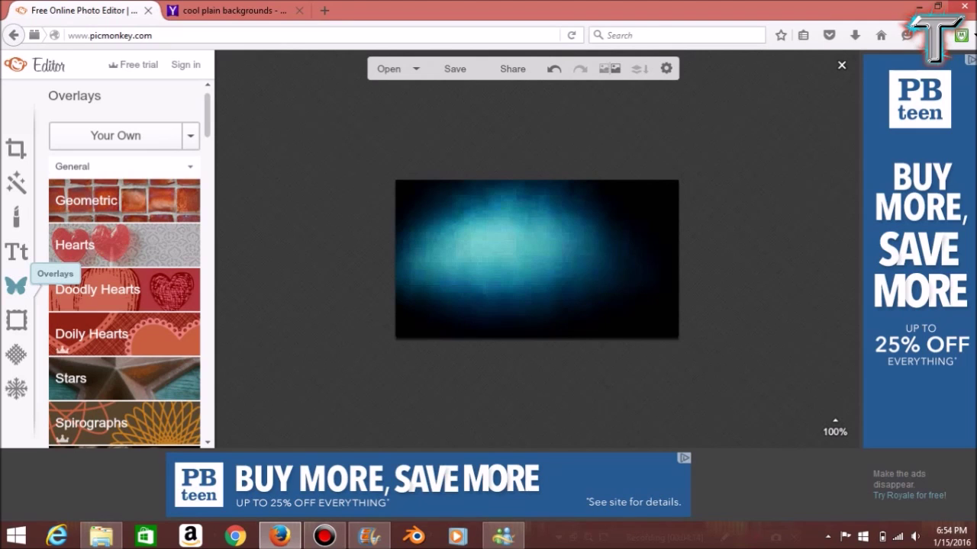
pyautogui.click(115, 135)
pyautogui.moveTo(479, 110); pyautogui.dragTo(478, 154)
pyautogui.scroll(-4, 297, 175)
pyautogui.click(221, 221)
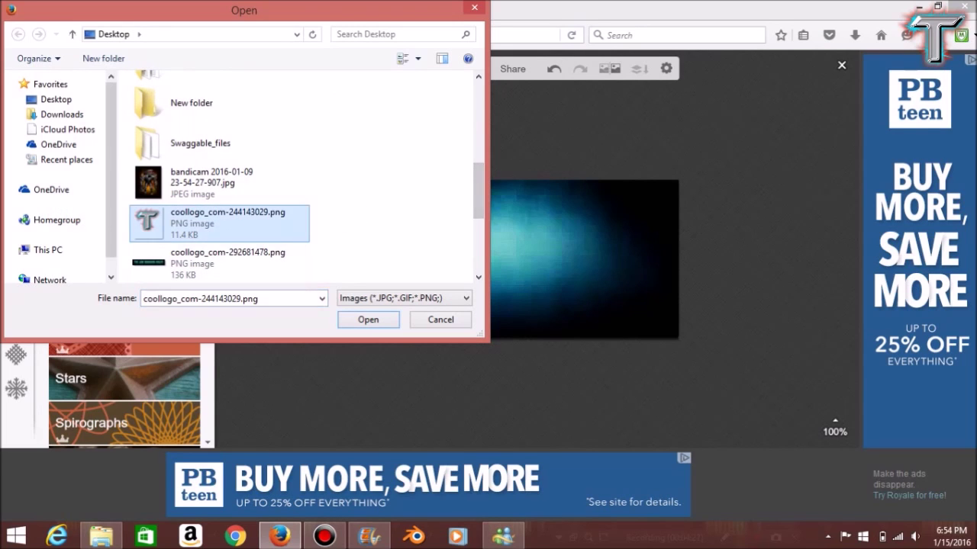
pyautogui.press('Return')
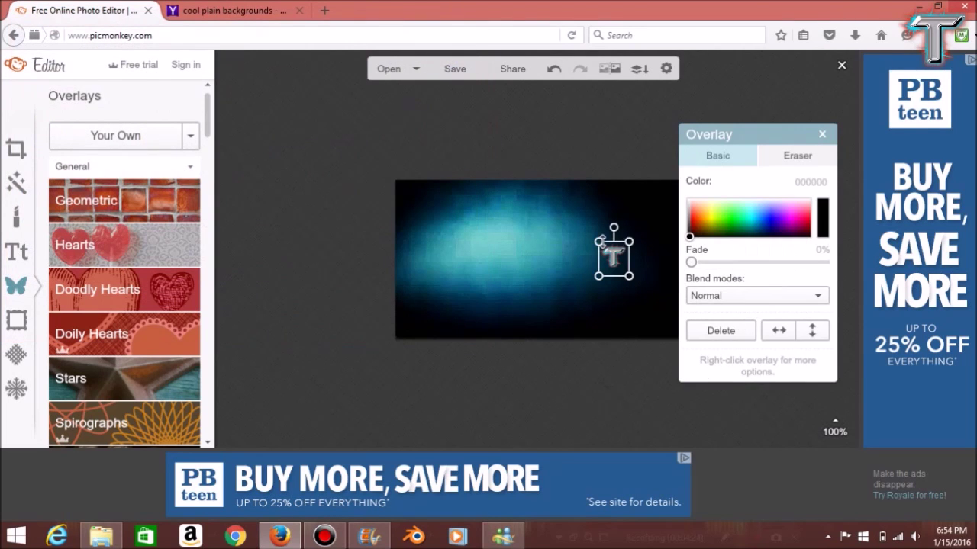
pyautogui.moveTo(598, 242); pyautogui.dragTo(586, 209)
pyautogui.moveTo(633, 235); pyautogui.dragTo(664, 304)
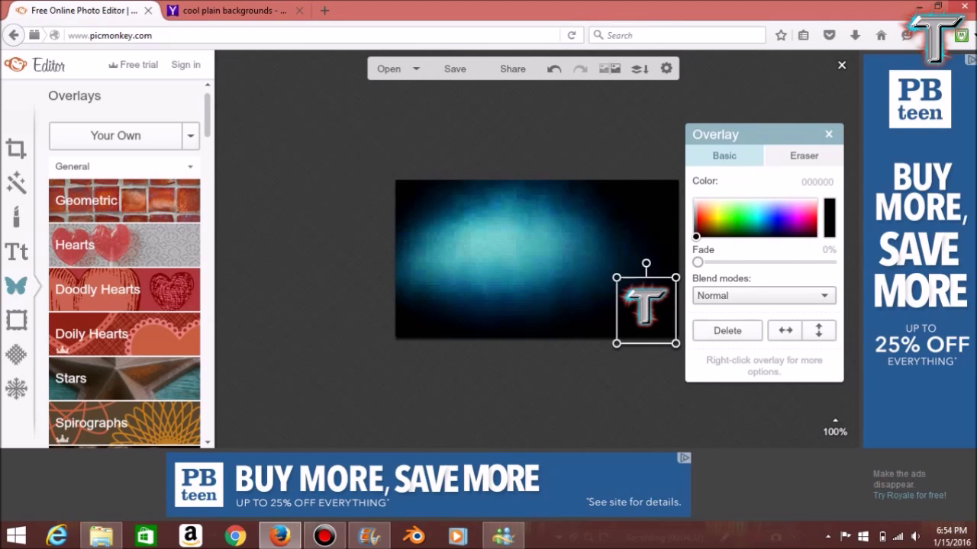
# - Set the T logo overlay's blend mode to Hardlight and its fade to 10%, and deselect it
pyautogui.click(763, 295)
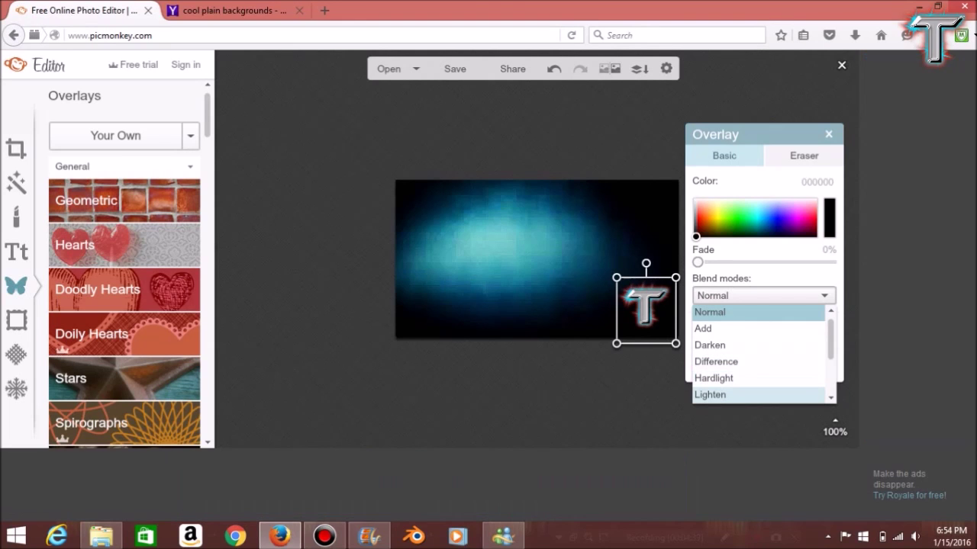
pyautogui.click(714, 378)
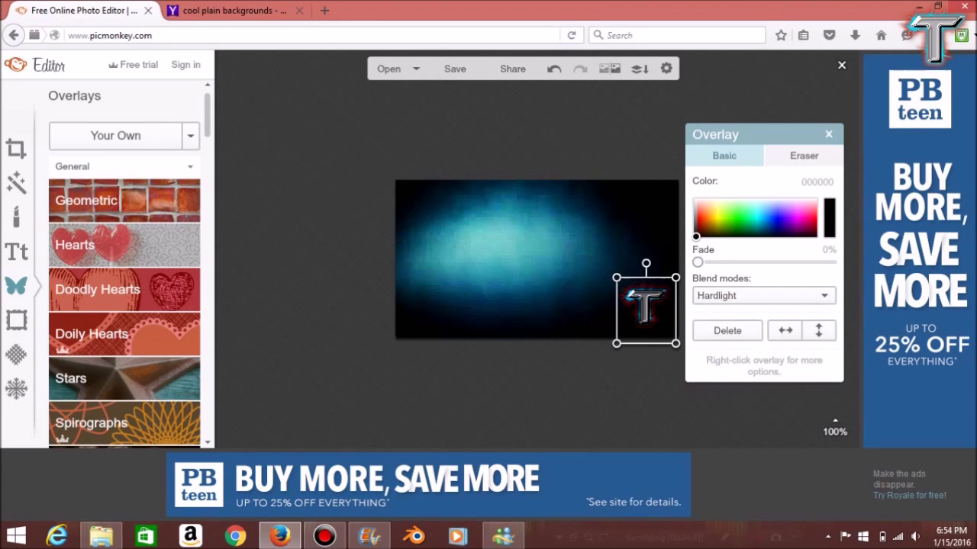
pyautogui.moveTo(697, 262); pyautogui.dragTo(710, 261)
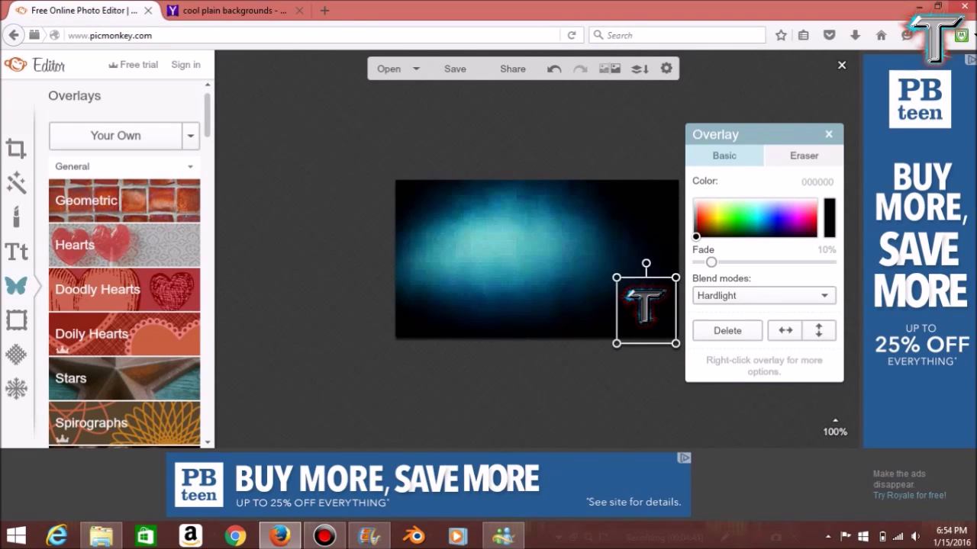
pyautogui.press('Escape')
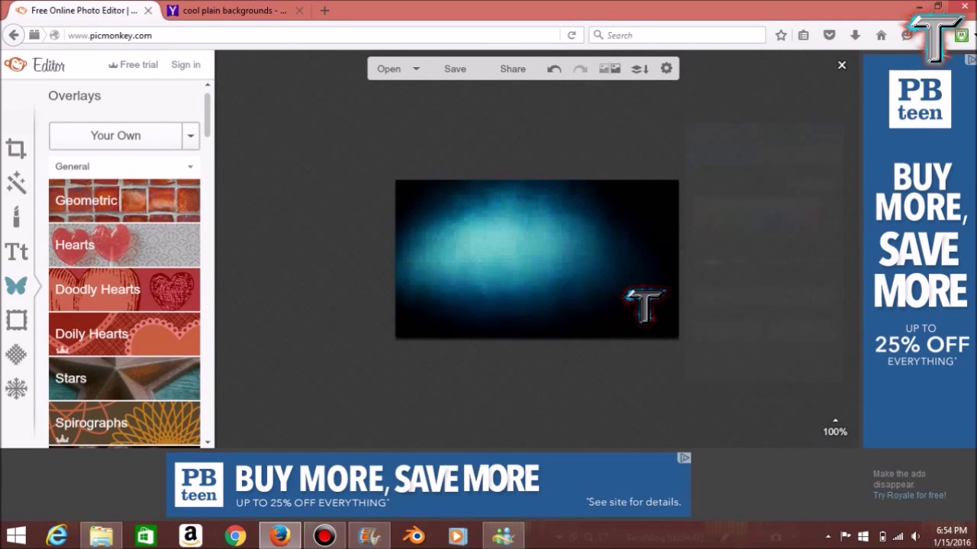